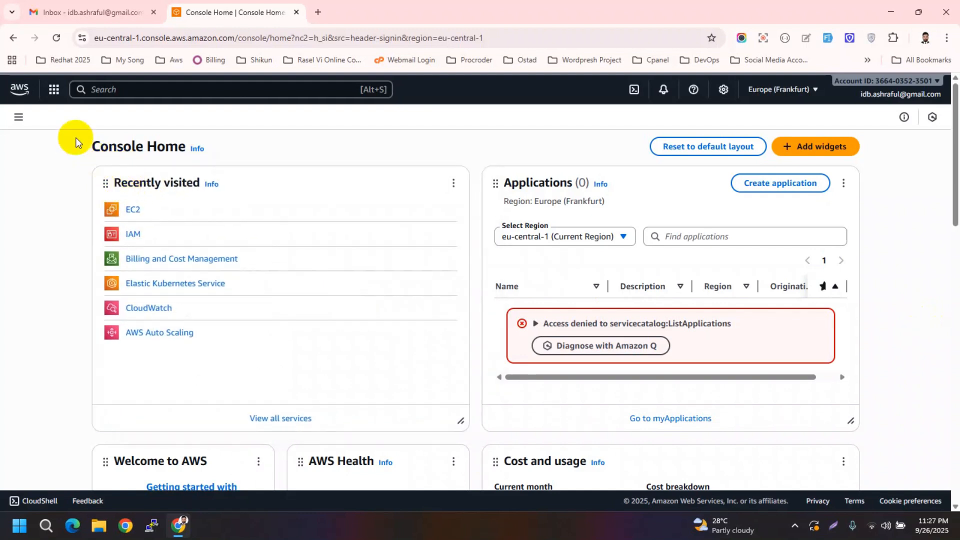
Open the EC2 service and start launching a new instance
click(53, 89)
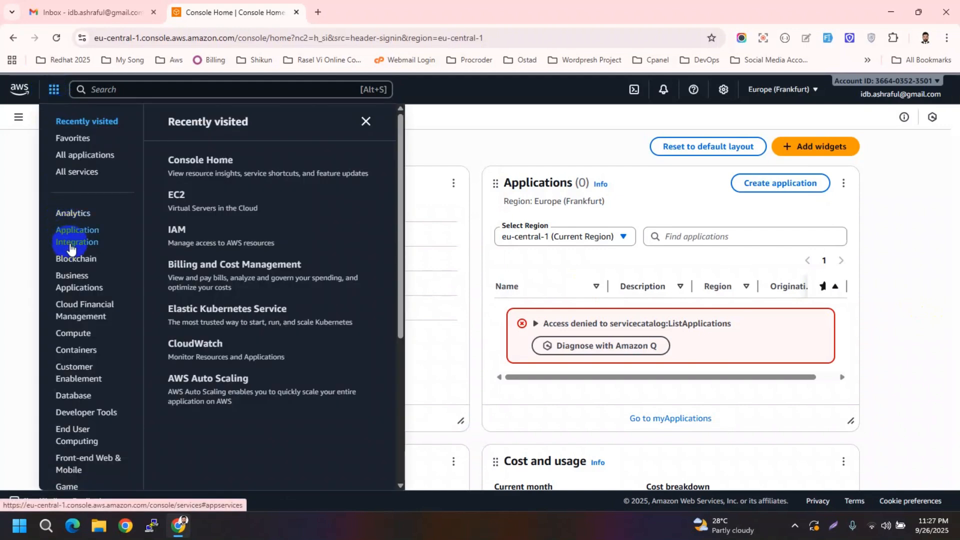
click(114, 91)
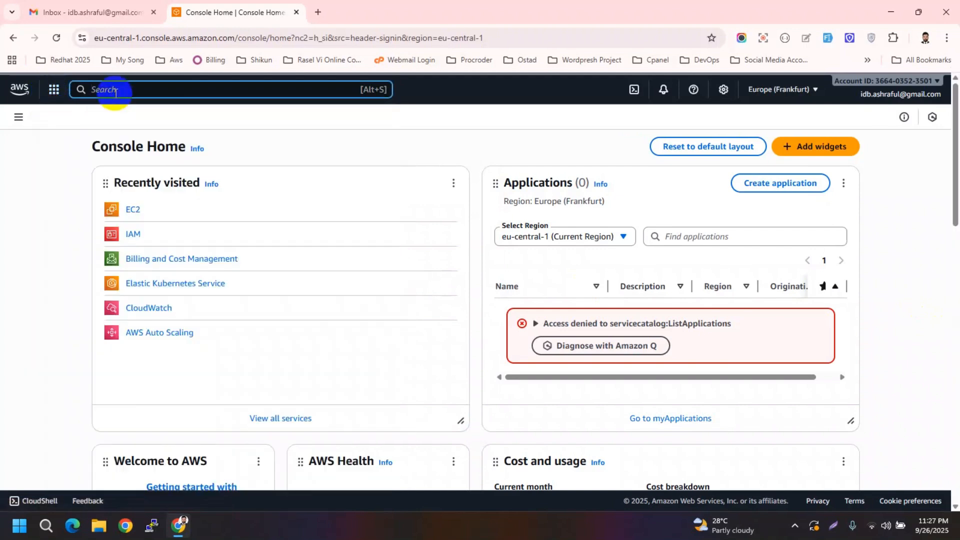
text(ec2)
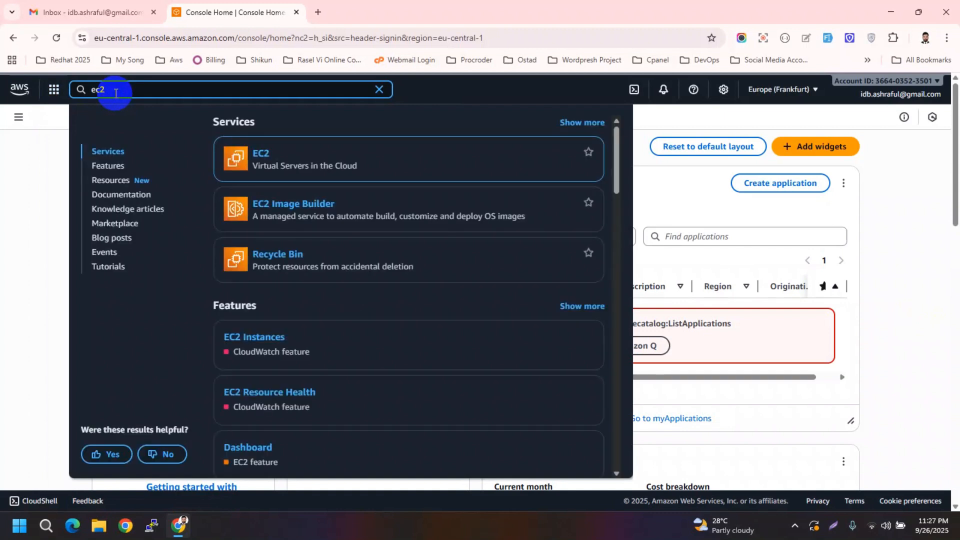
key(Return)
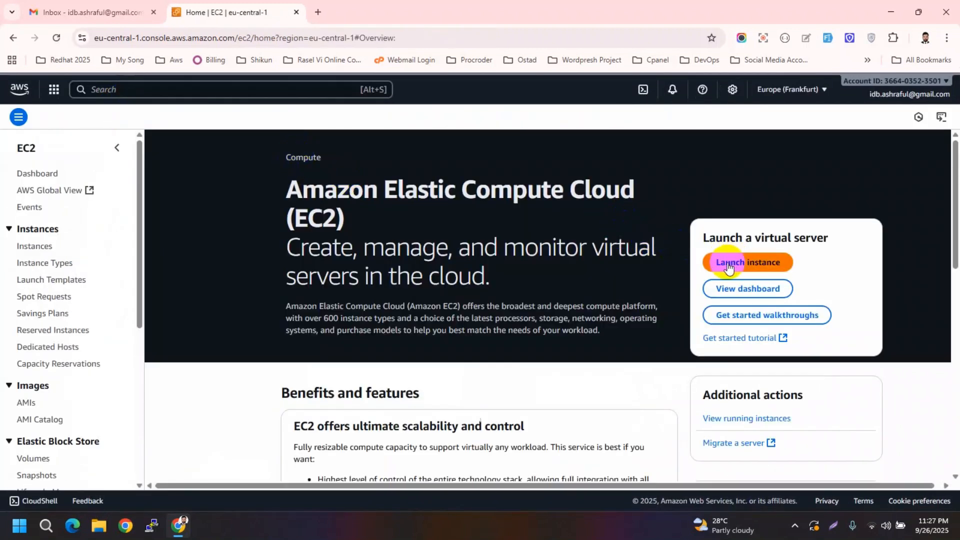
click(766, 262)
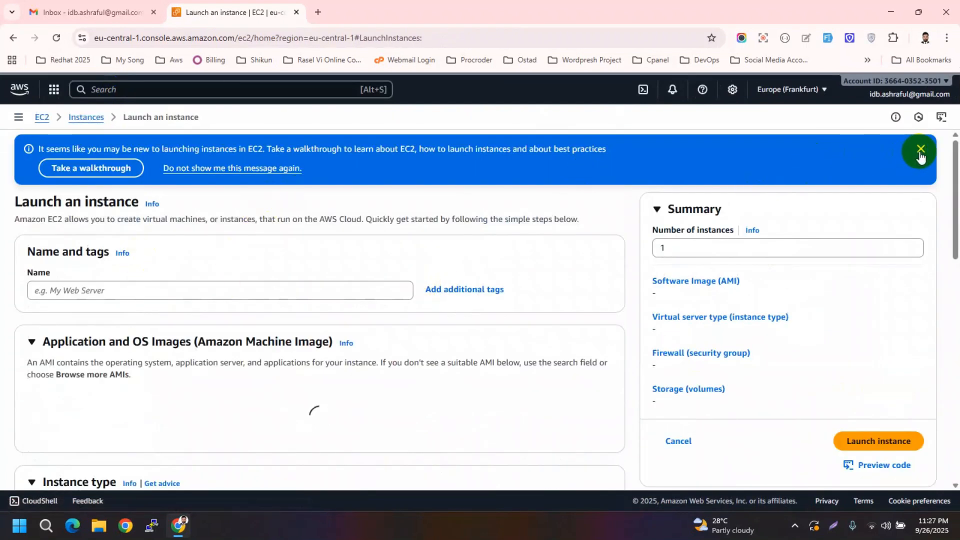
Dismiss the walkthrough banner and name the new instance ubuntu_server
click(921, 149)
click(276, 235)
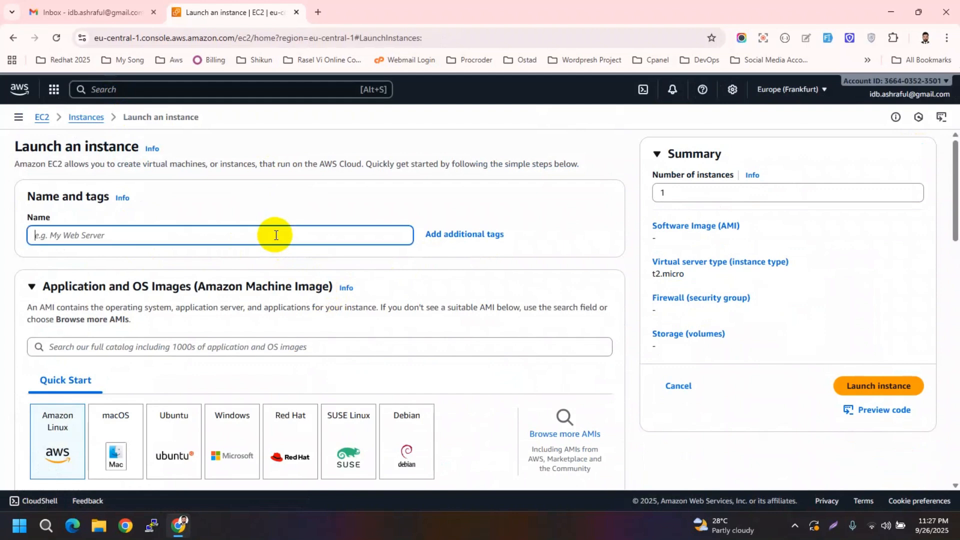
text(u)
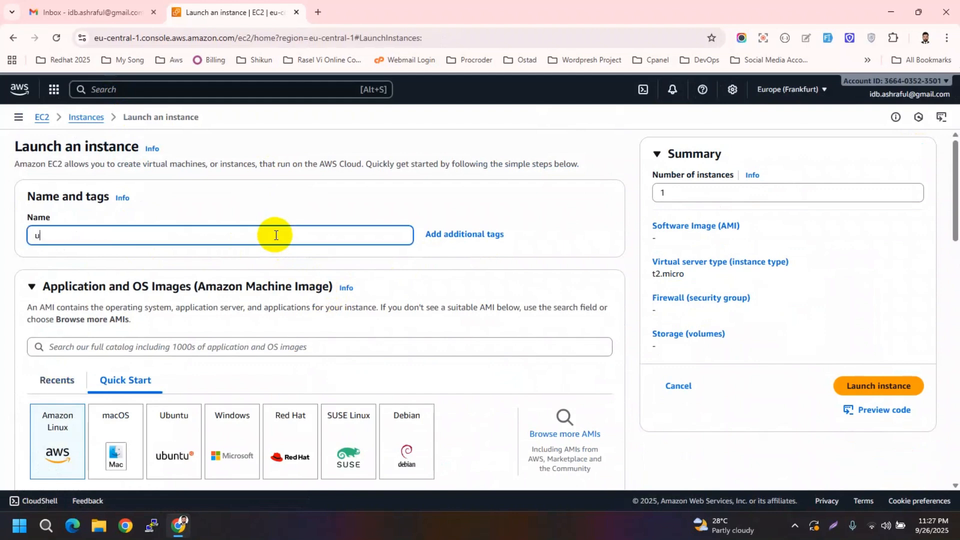
text(buntu_s)
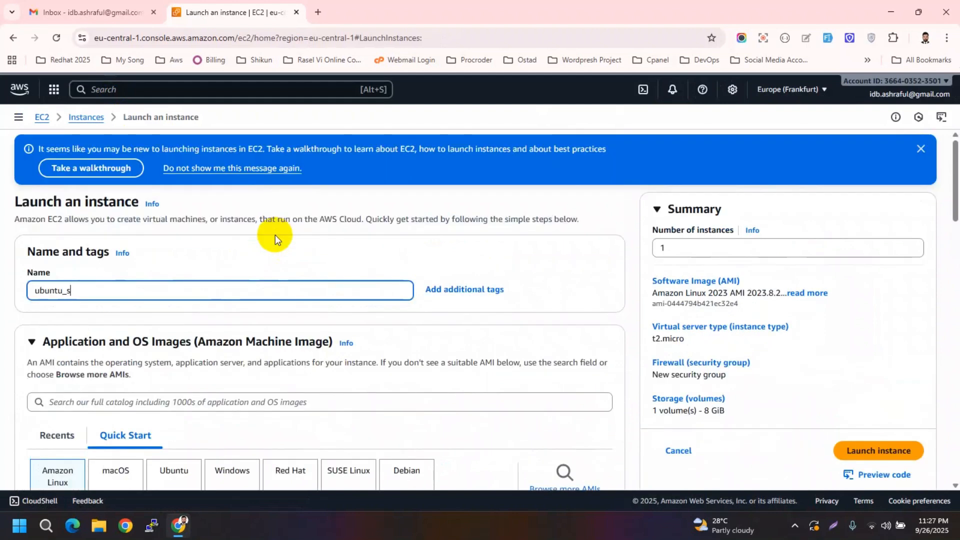
text(erver)
Choose the Ubuntu Server 24.04 LTS (HVM), SSD Volume Type image and accept the resulting settings changes
scroll(503, 300, down, 3)
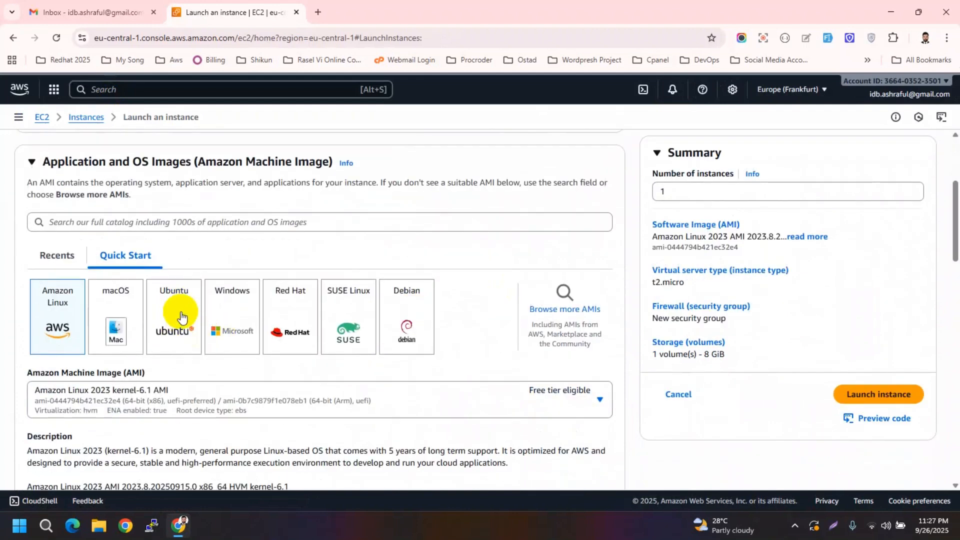
click(181, 316)
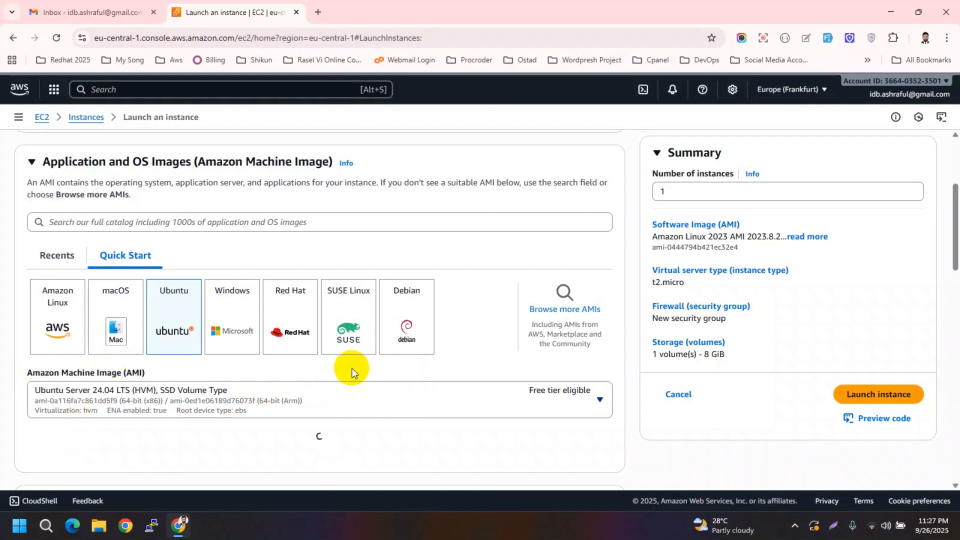
scroll(488, 419, down, 1)
scroll(488, 419, down, 3)
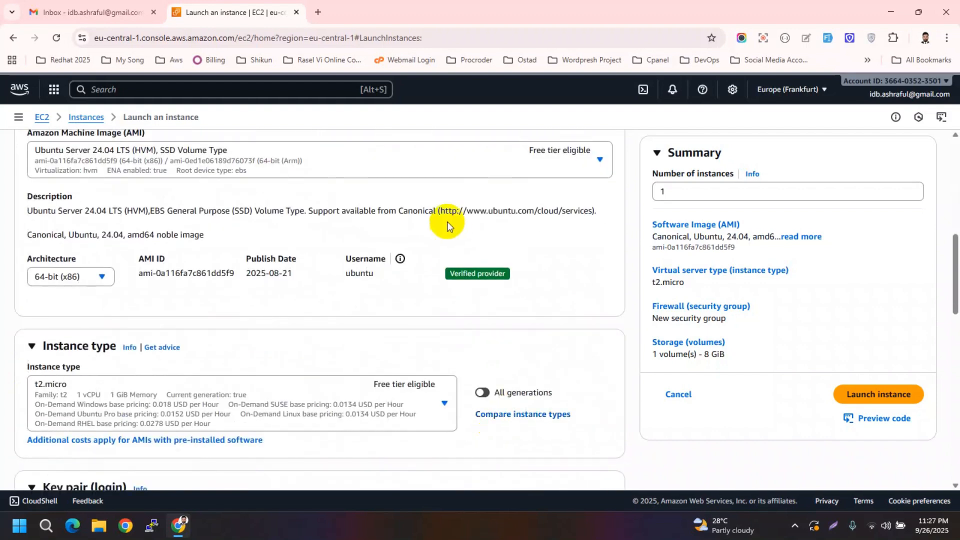
click(443, 172)
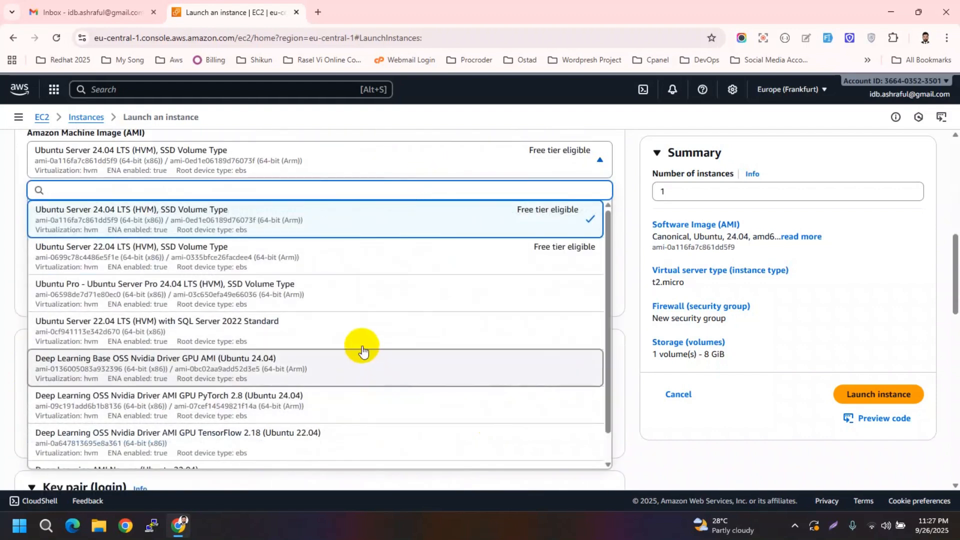
scroll(363, 351, up, 1)
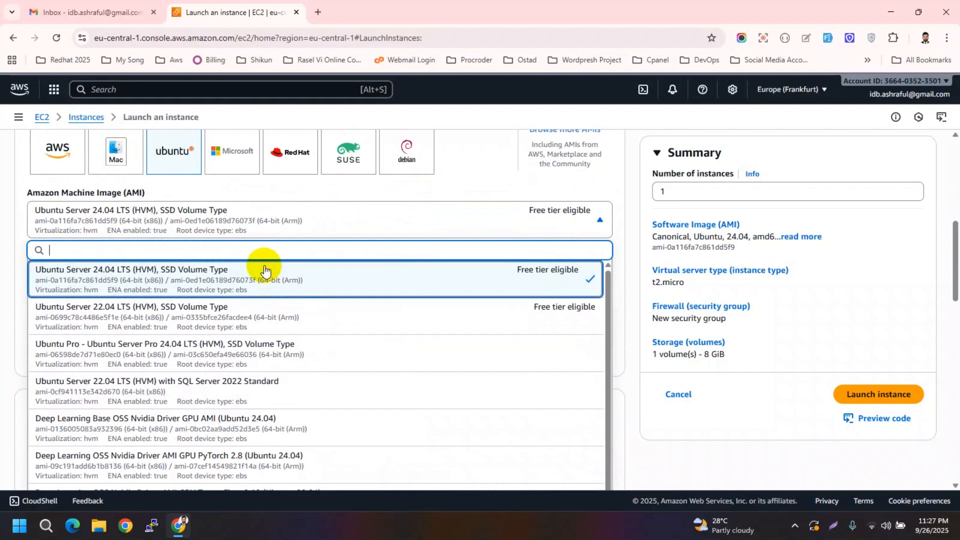
click(265, 271)
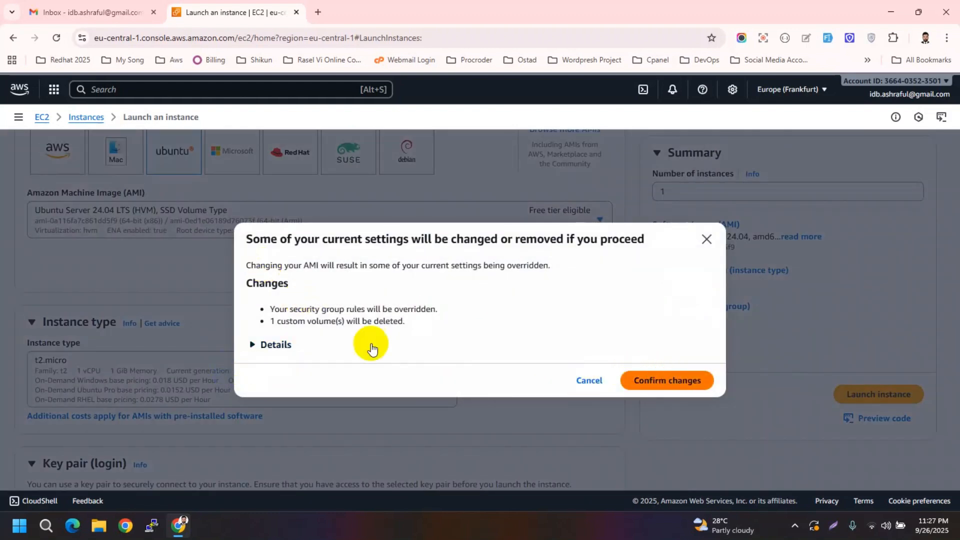
click(667, 380)
Set the instance type to t2.medium
scroll(517, 360, down, 5)
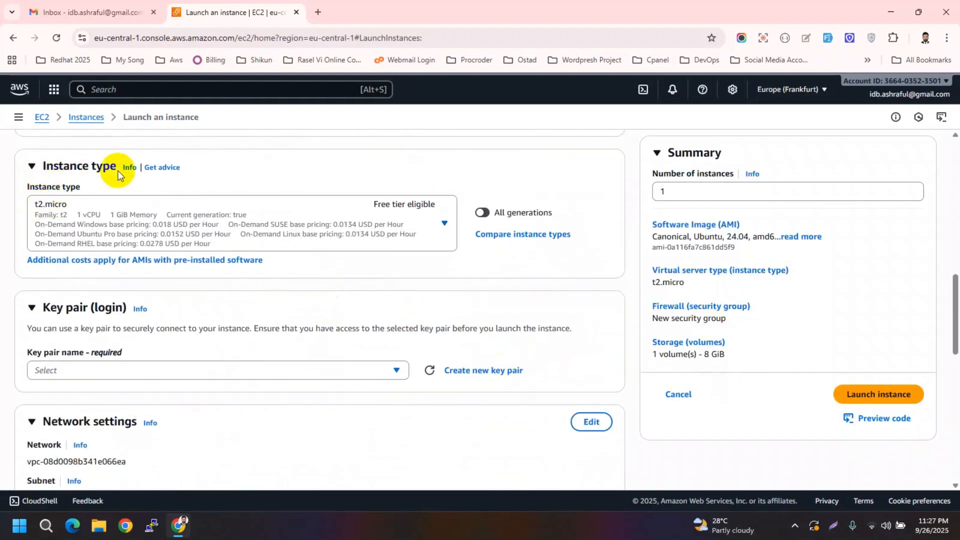
click(303, 225)
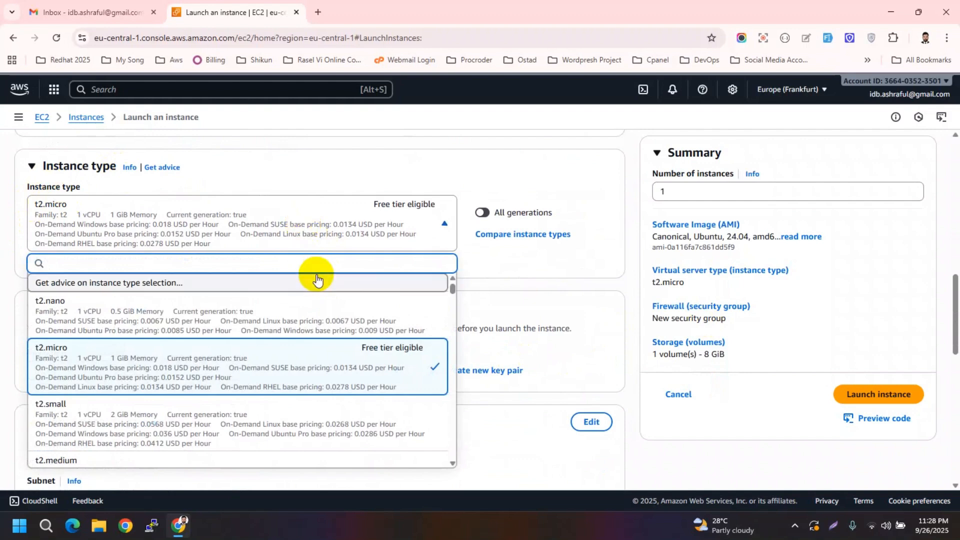
scroll(343, 365, down, 2)
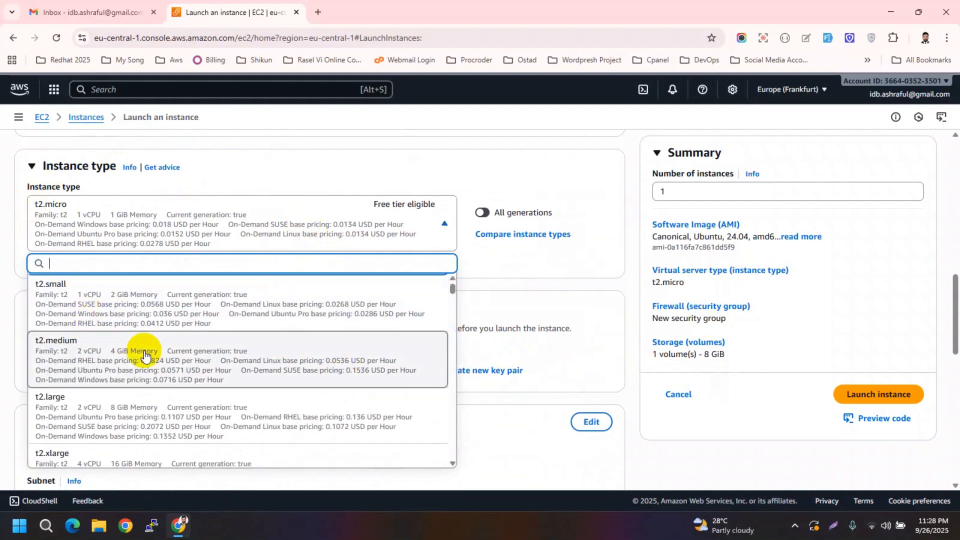
click(397, 343)
scroll(518, 337, down, 3)
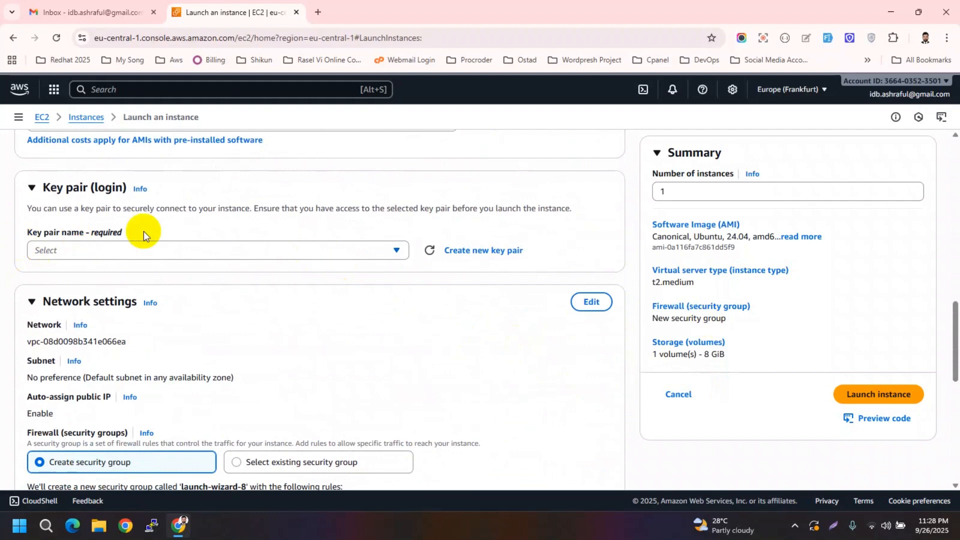
click(177, 248)
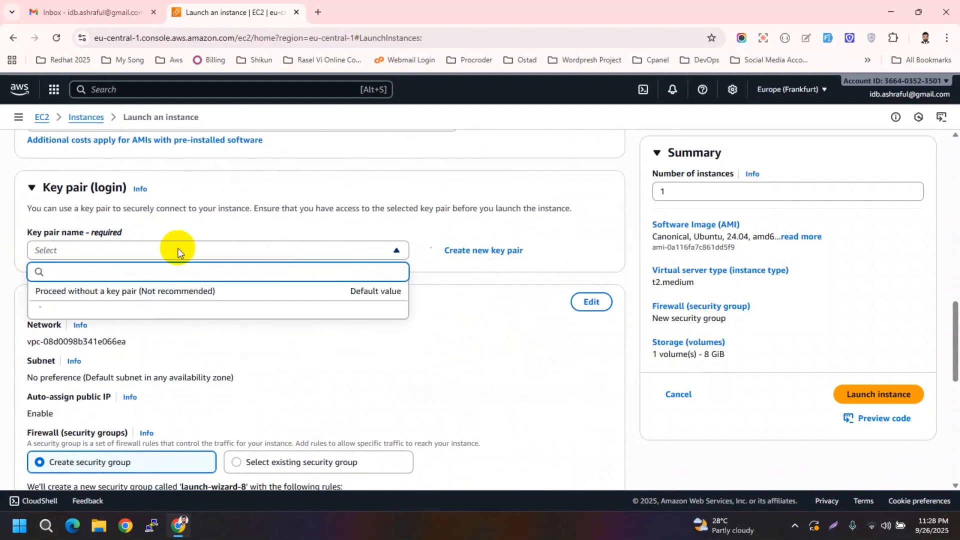
scroll(150, 347, down, 5)
scroll(153, 368, up, 4)
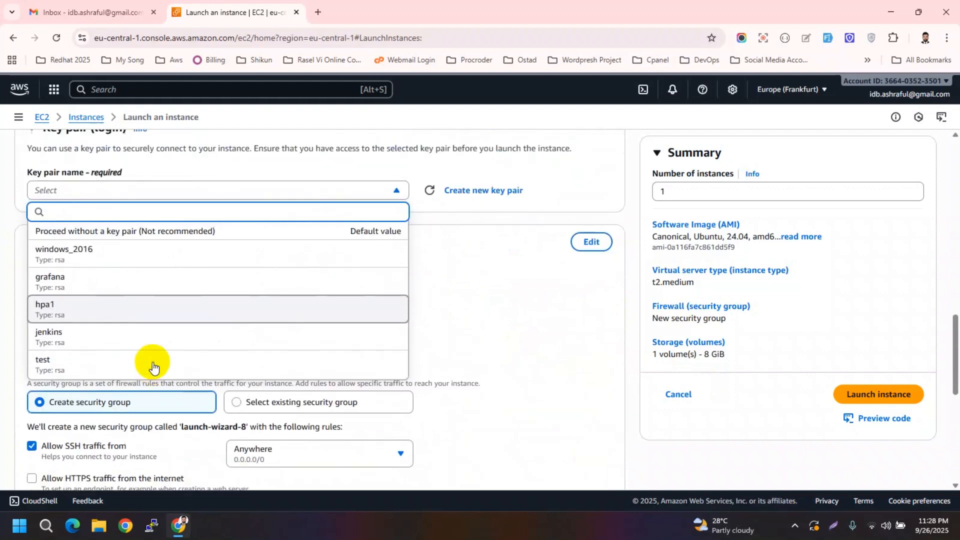
click(496, 285)
scroll(505, 278, up, 3)
Create a new RSA key pair called test_ubuntu with the private key in .ppk format
click(487, 373)
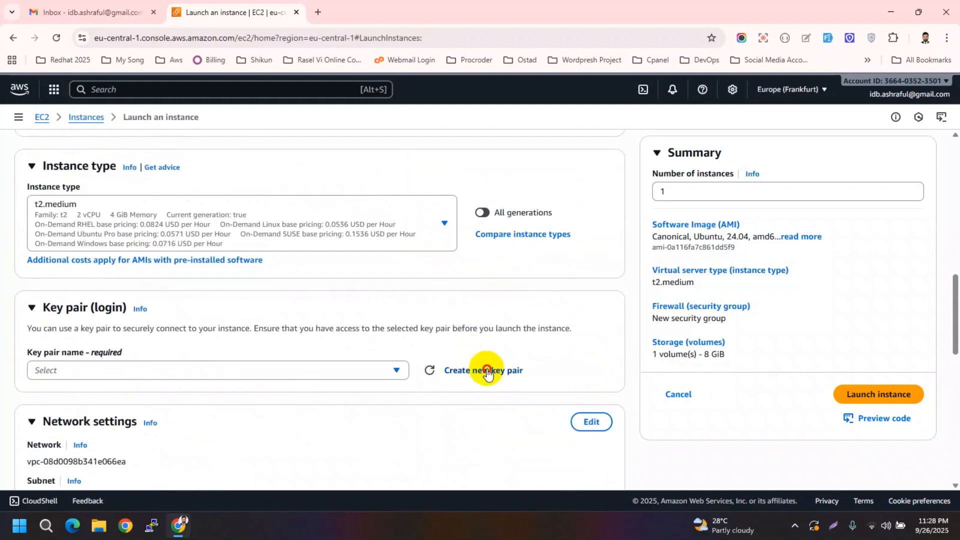
click(437, 212)
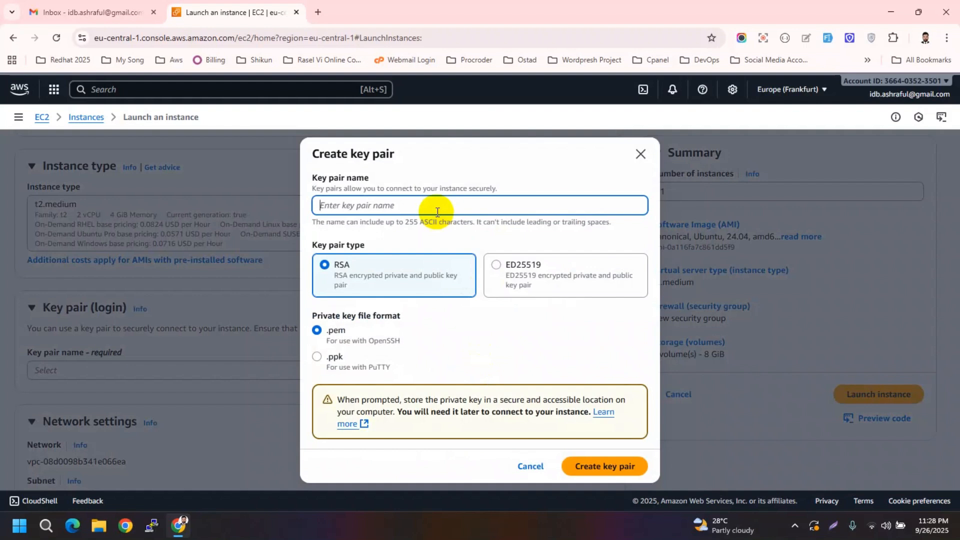
text(test_ubuntu)
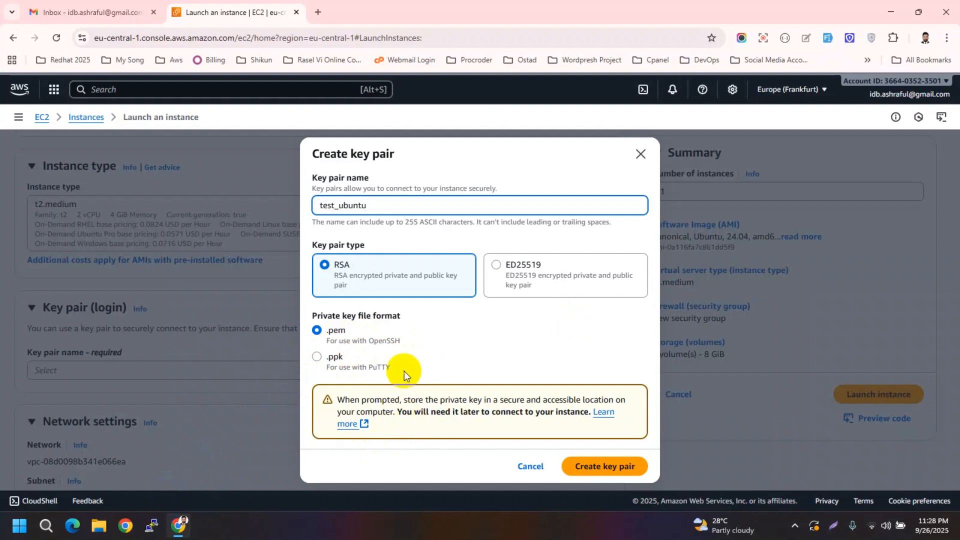
click(336, 365)
click(600, 467)
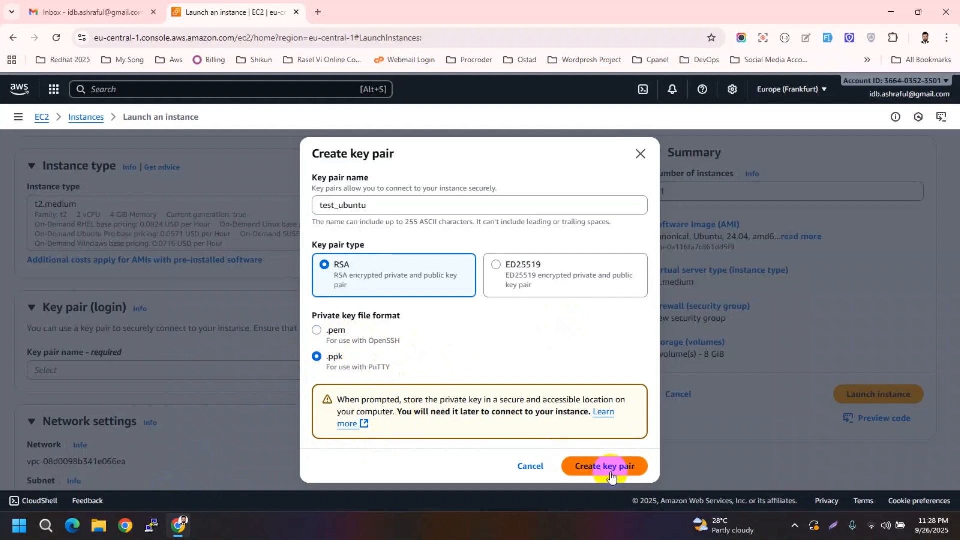
Set the root volume size to 15 GiB in the storage configuration
scroll(298, 383, down, 5)
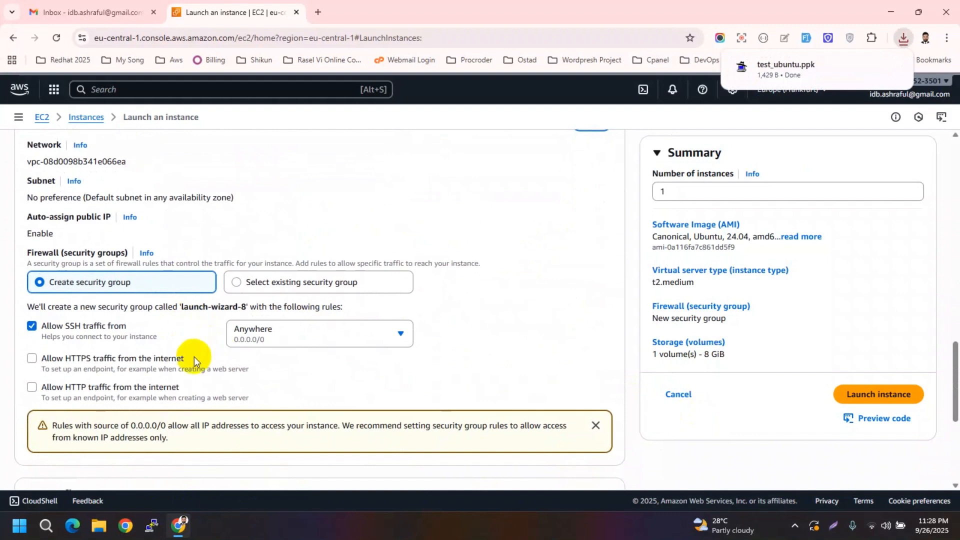
scroll(531, 306, down, 2)
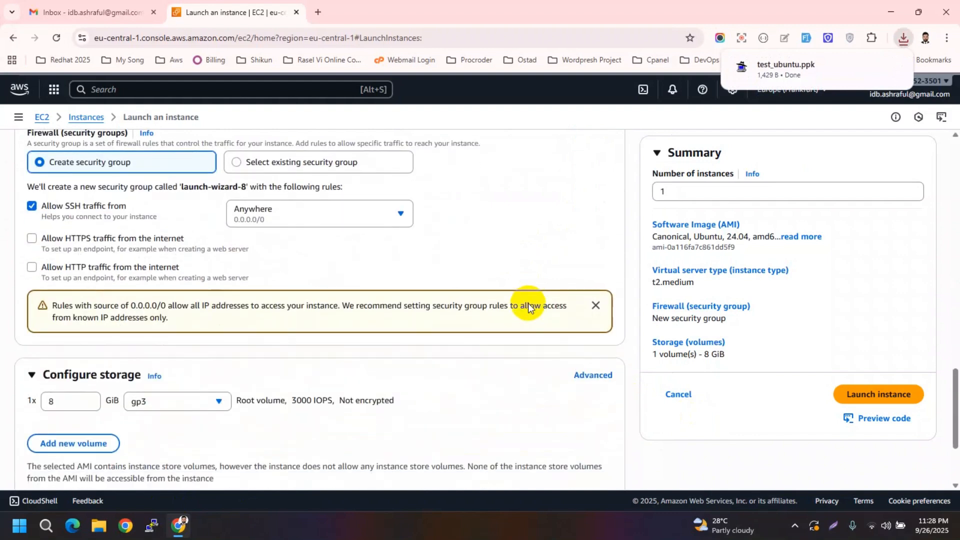
scroll(528, 306, down, 2)
double_click(45, 280)
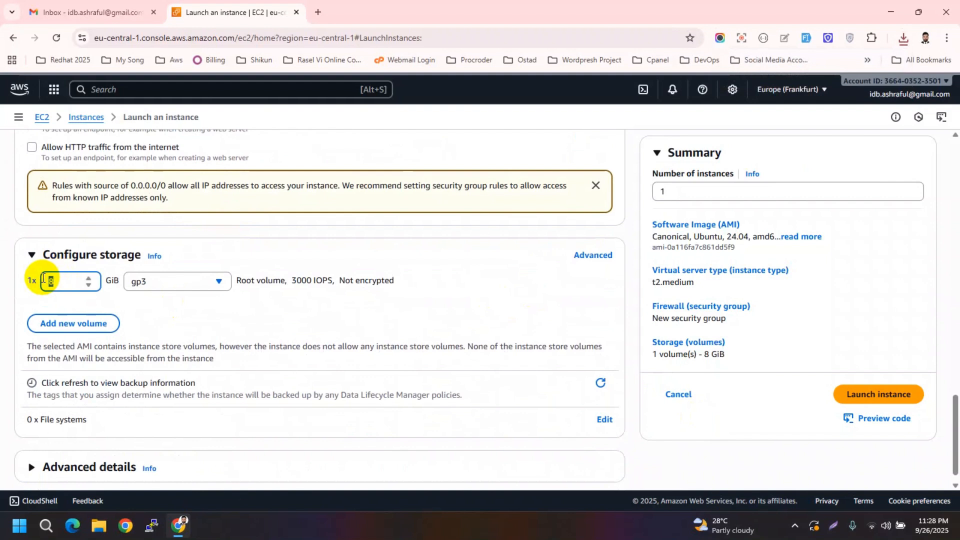
text(15)
click(492, 334)
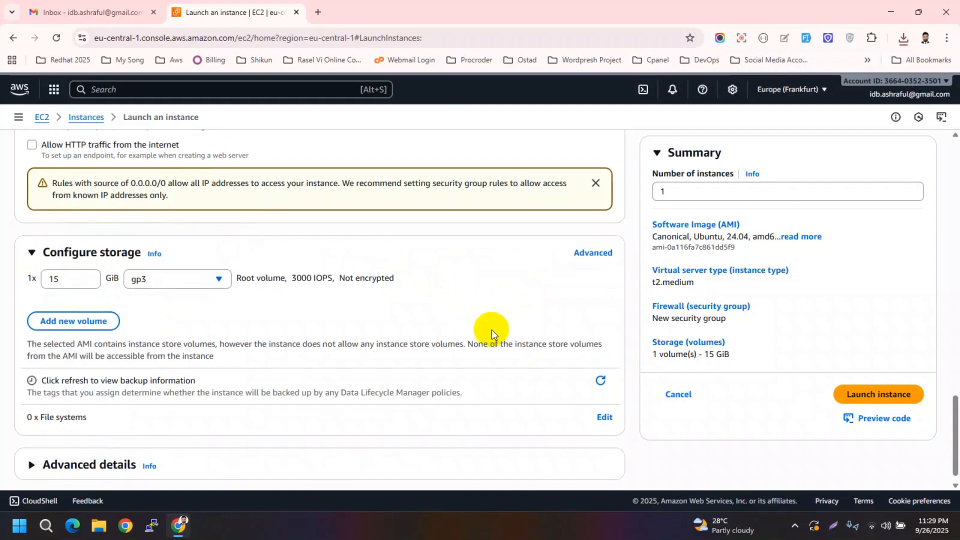
Launch the configured instance and open the list of EC2 instances
click(895, 400)
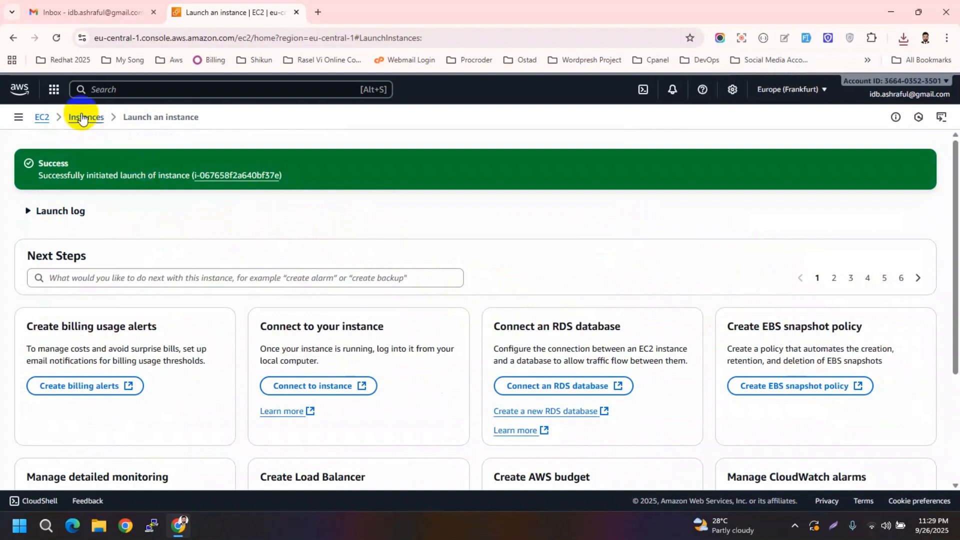
click(234, 178)
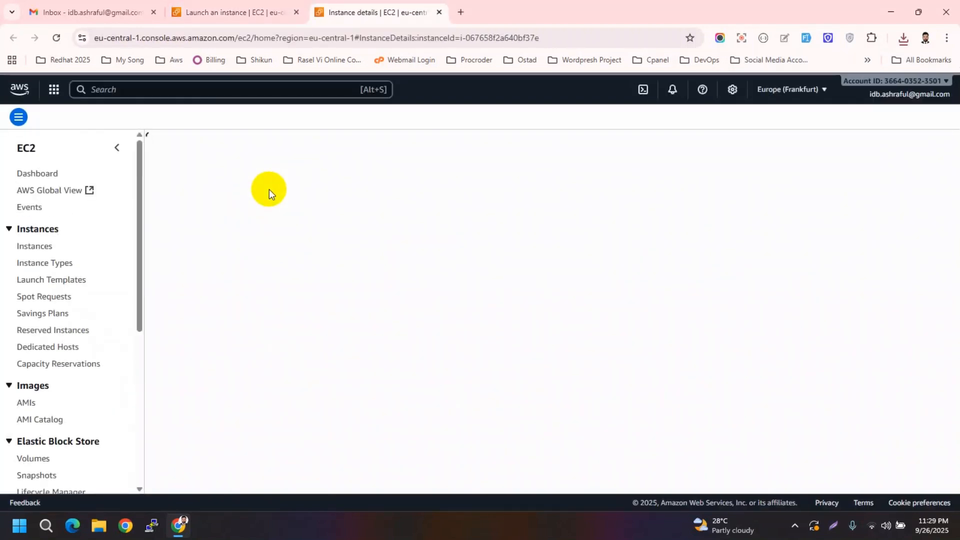
click(46, 249)
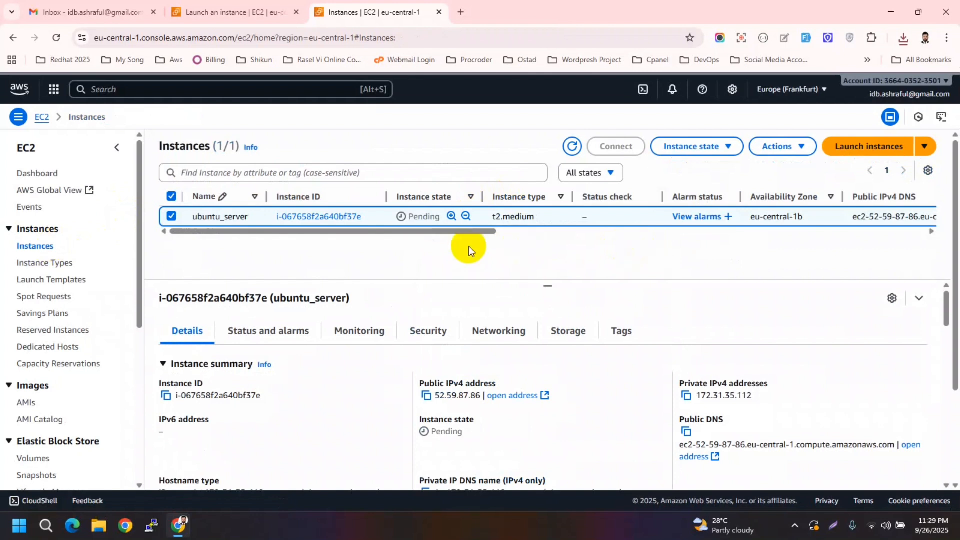
Refresh the instances list and check the state and status check of ubuntu_server
click(736, 232)
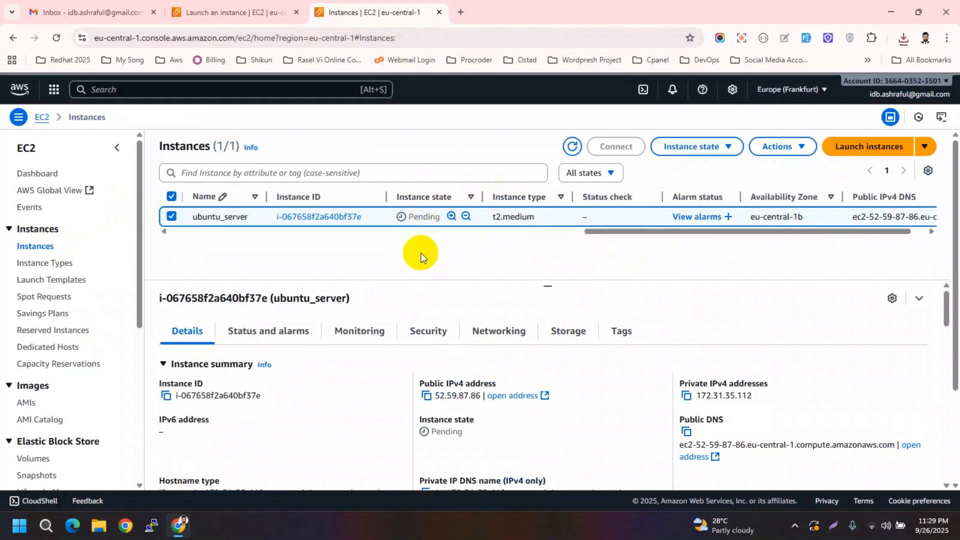
drag(656, 231, 71, 285)
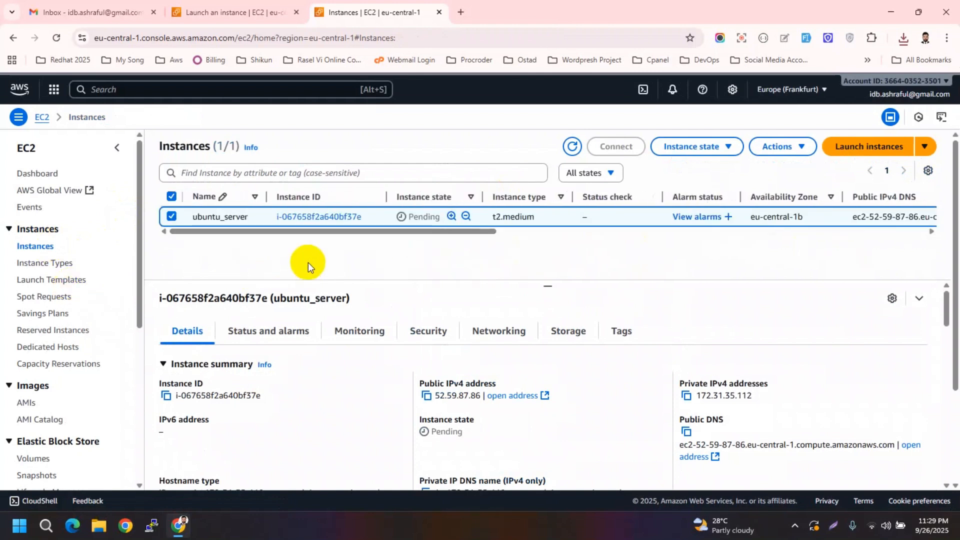
click(571, 146)
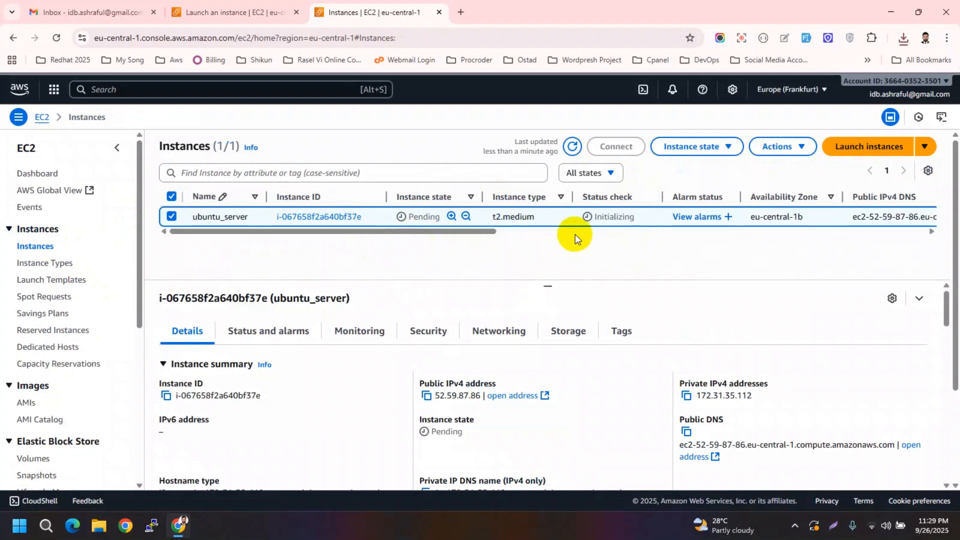
drag(491, 230, 349, 229)
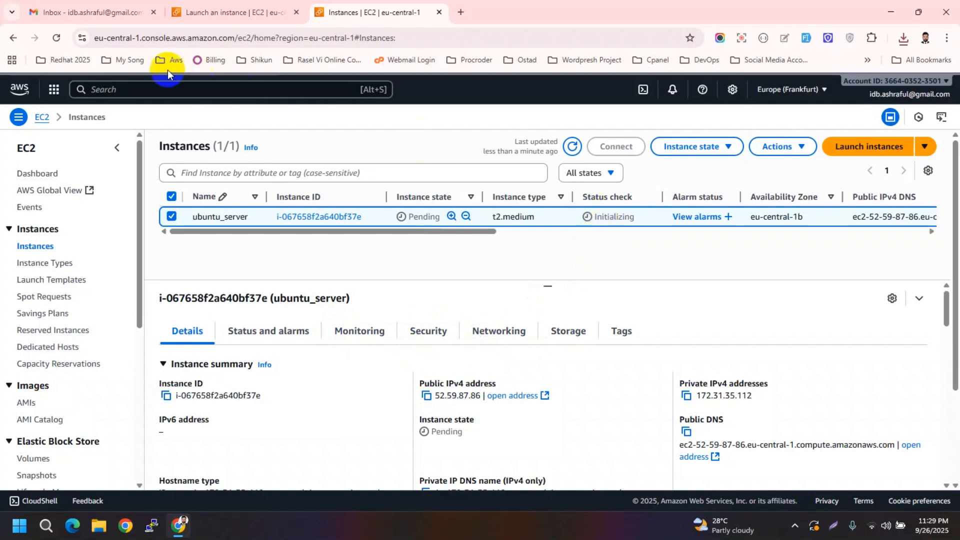
Reload the instances list and copy the public IPv4 address of the ubuntu_server instance
click(58, 38)
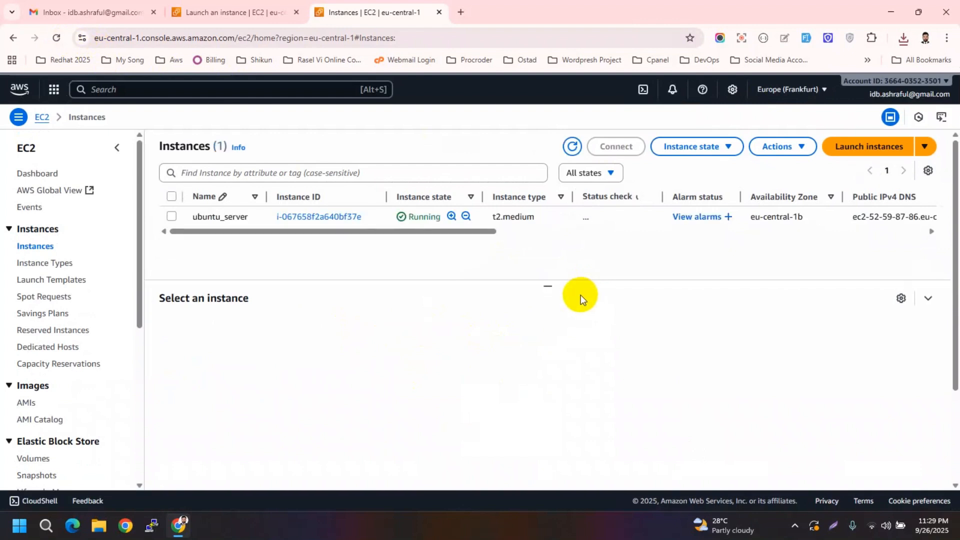
click(173, 215)
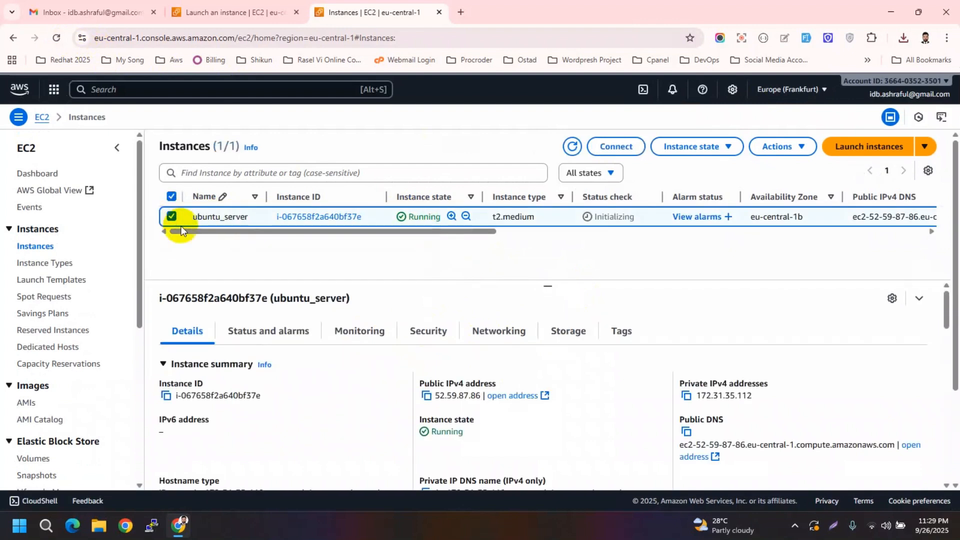
click(427, 396)
Switch to PuTTY and replace the session's host name with the copied address 52.59.87.86
click(151, 526)
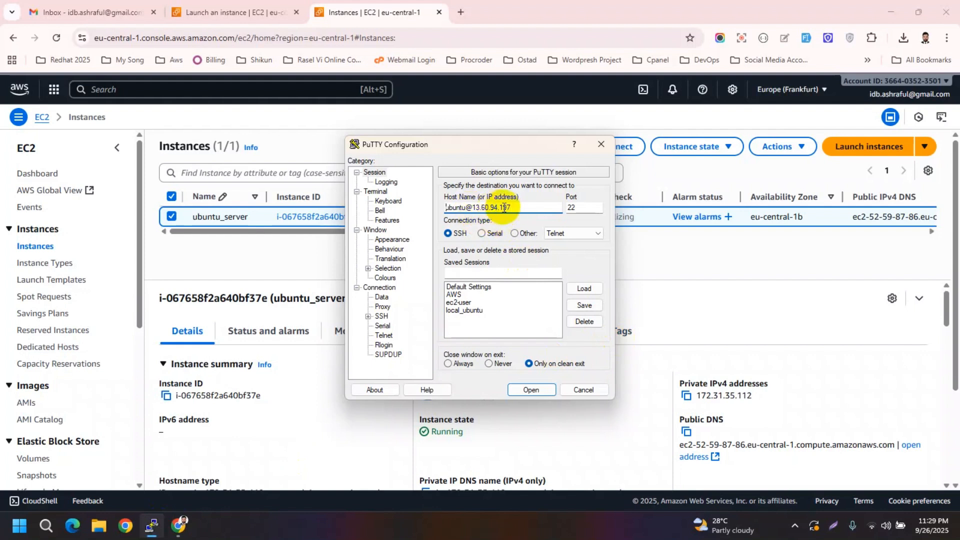
drag(520, 208, 407, 211)
key(ctrl+v)
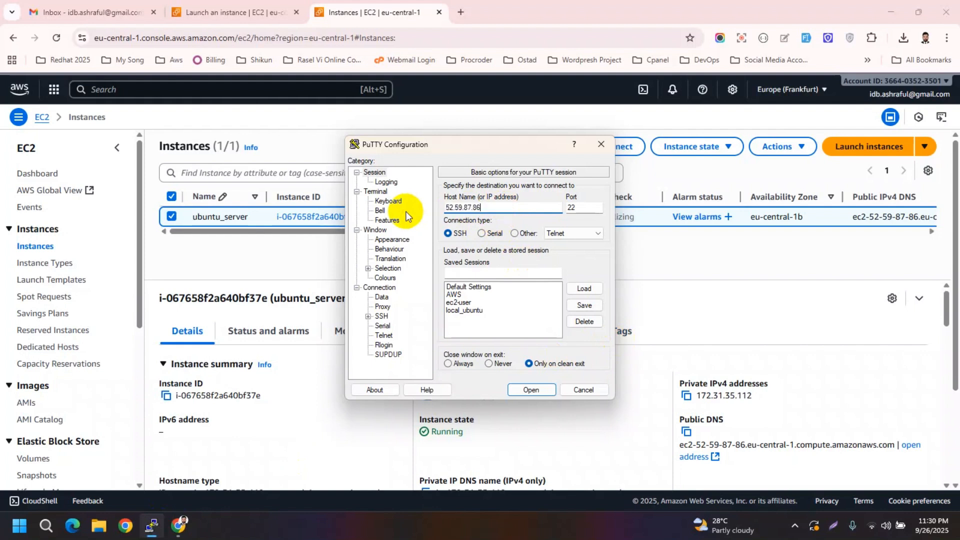
Set test_ubuntu.ppk from the Downloads folder as the private key file in the SSH authentication credentials
click(374, 318)
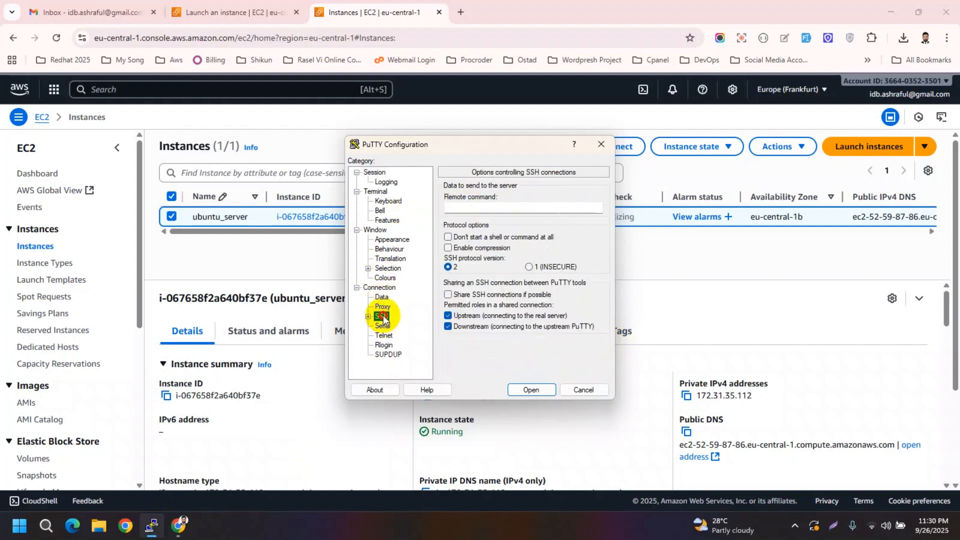
click(368, 317)
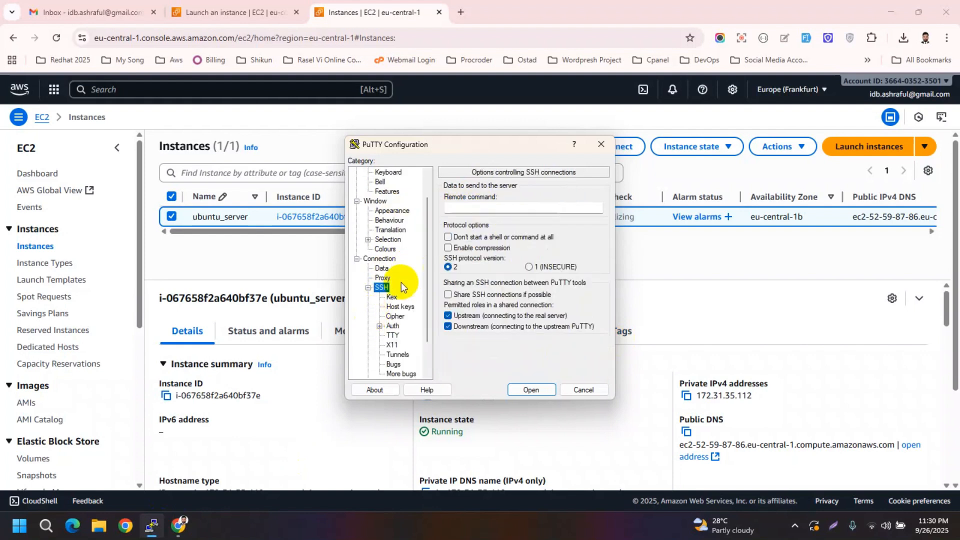
click(388, 327)
click(379, 326)
click(402, 336)
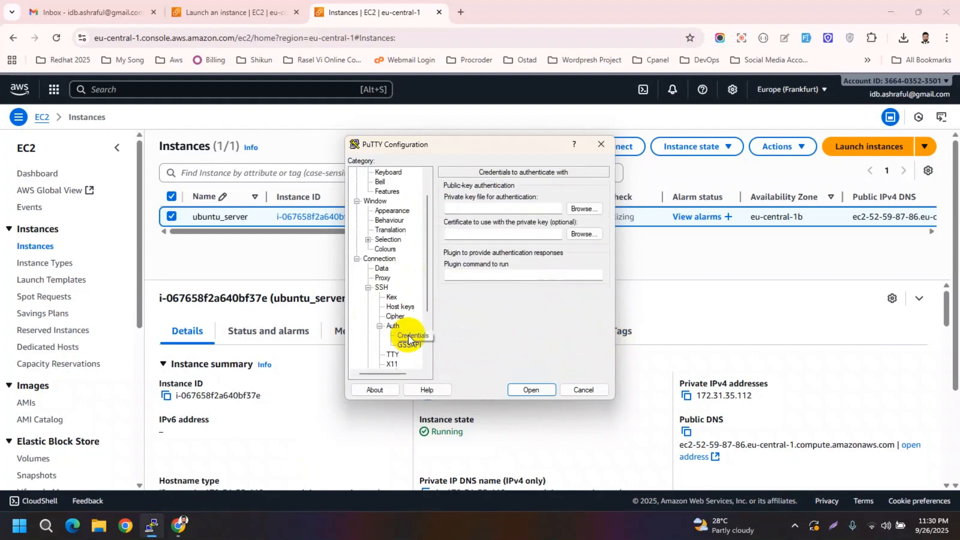
click(584, 208)
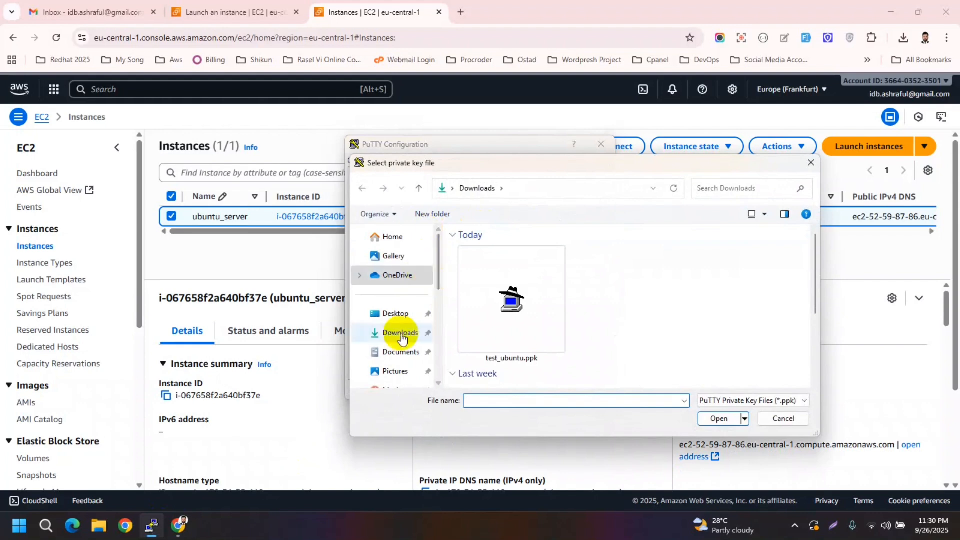
click(400, 336)
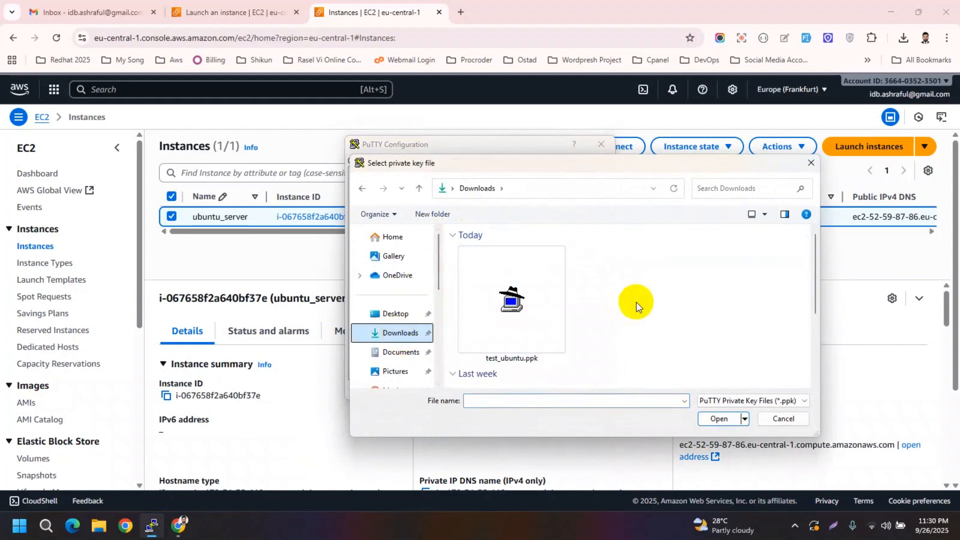
click(522, 314)
double_click(522, 314)
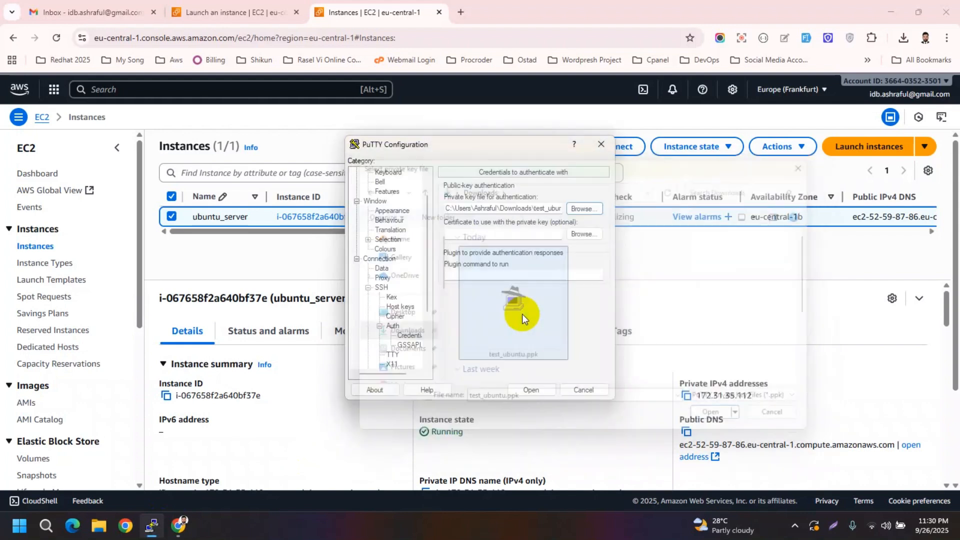
Open the SSH connection to the server and log in as ubuntu
click(529, 387)
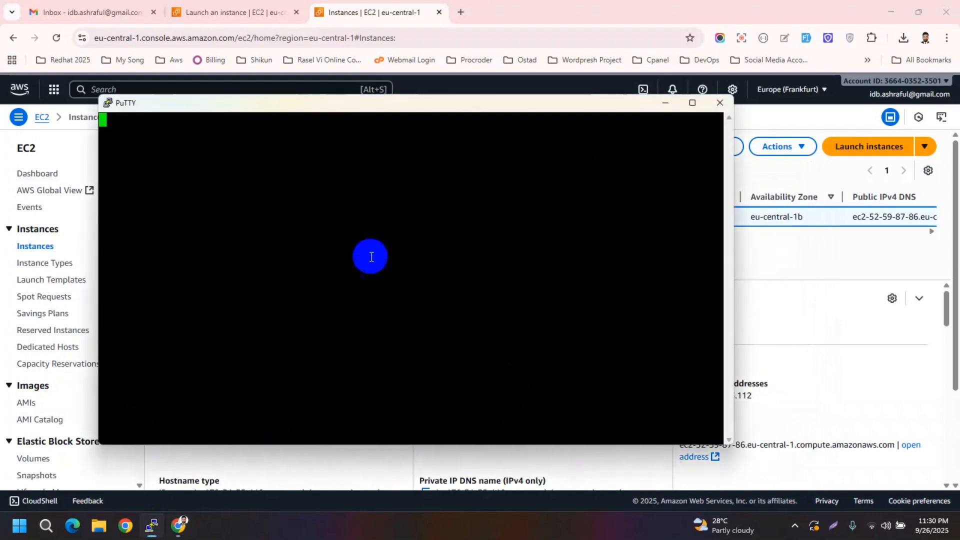
click(316, 379)
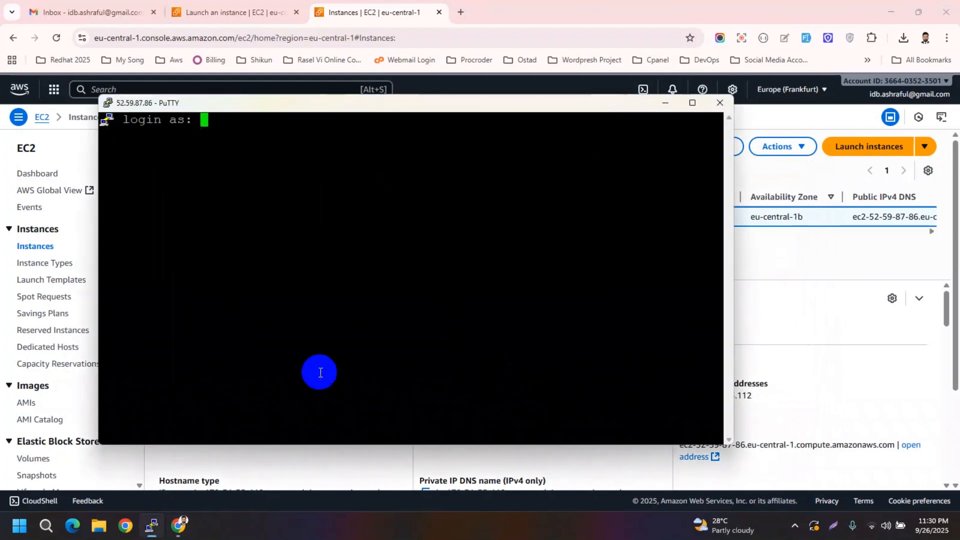
drag(286, 113, 419, 136)
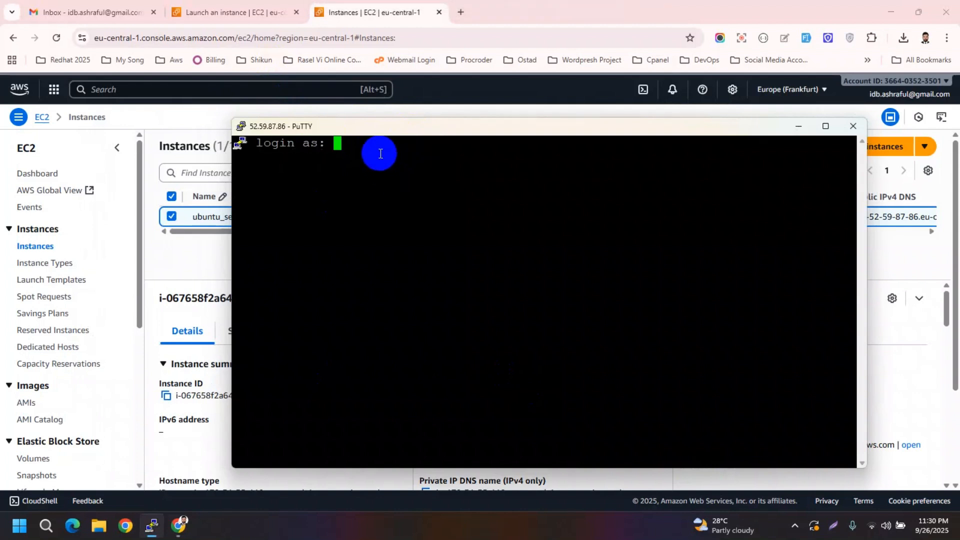
text(ubuntu)
key(Return)
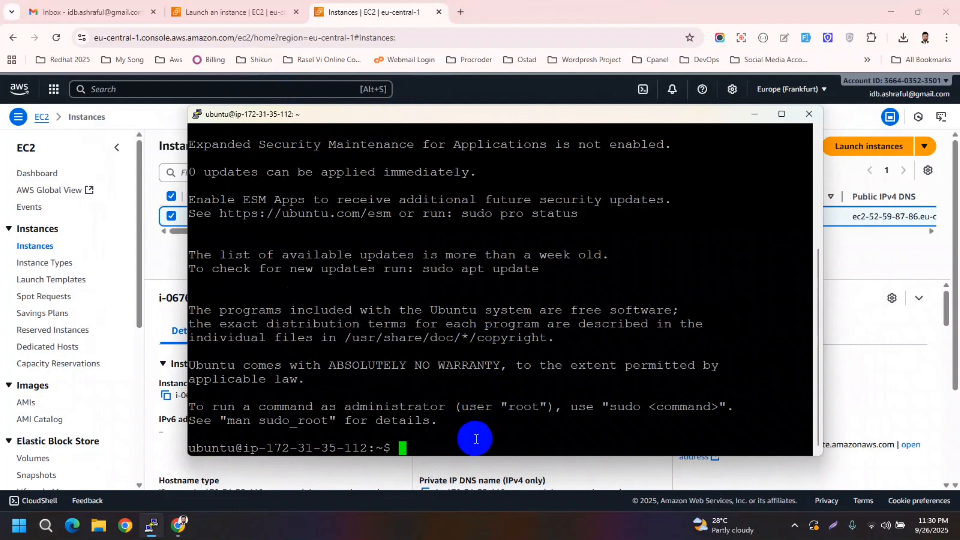
Update the server's package lists with sudo apt update
text(sudo )
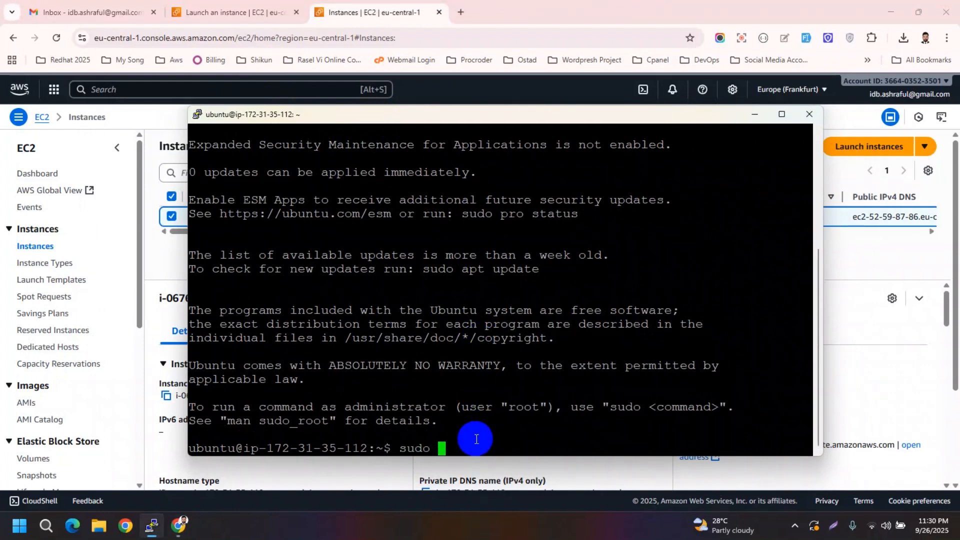
text(apt update)
key(Return)
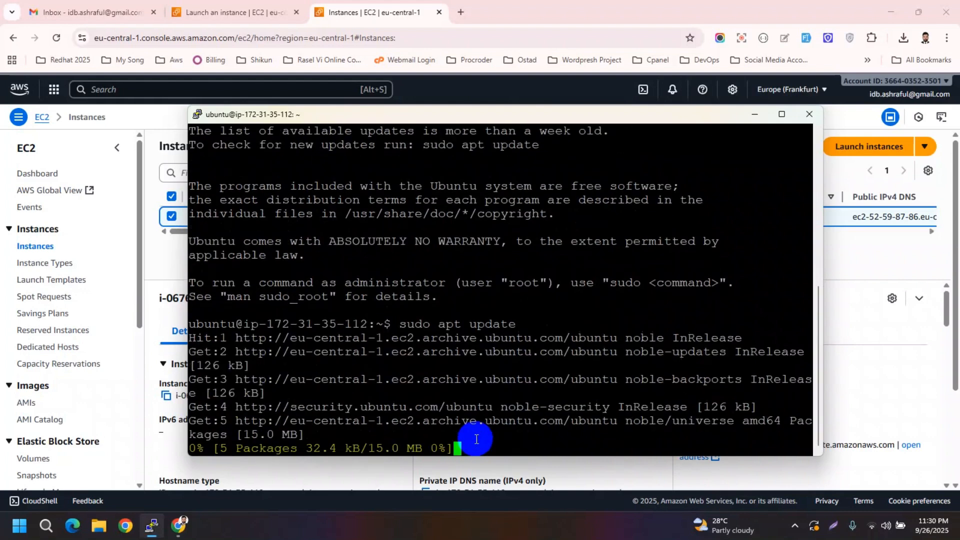